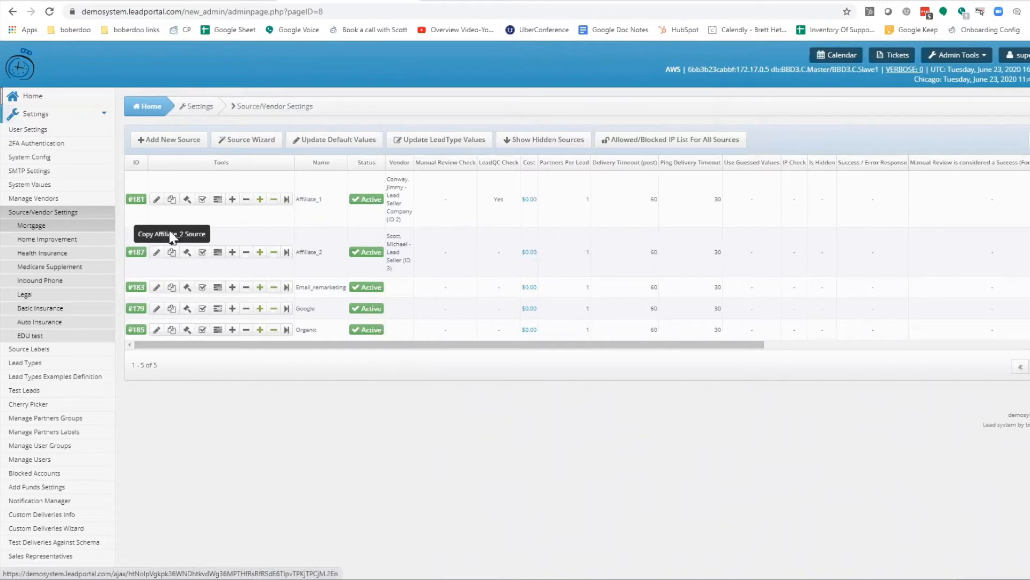
Review the settings of the Affiliate_1 mortgage source, including Set Unmatched Leads Cost To $0, and close them unchanged
left_click(163, 199)
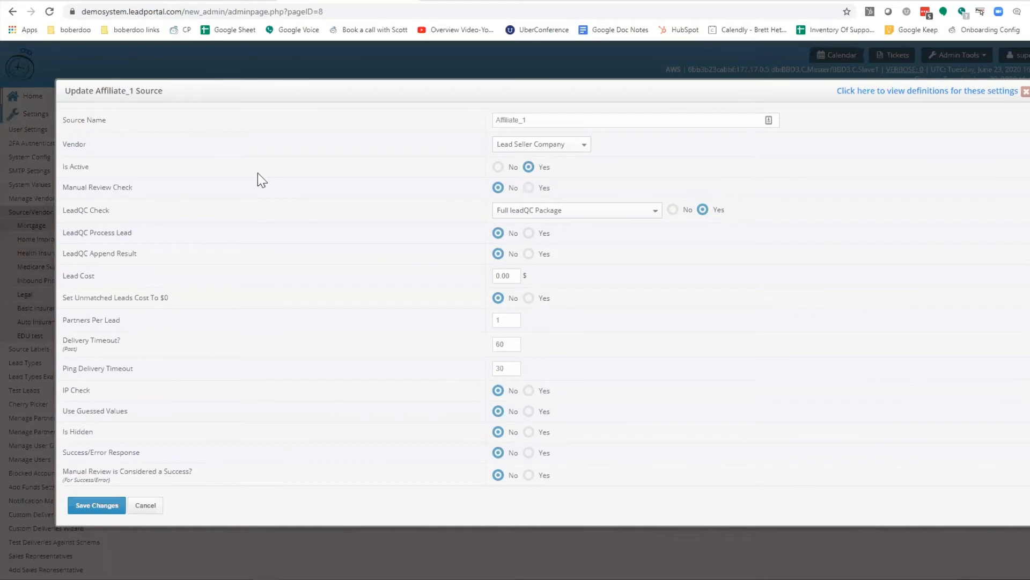
scroll(258, 173, "down", 5)
scroll(218, 195, "down", 1)
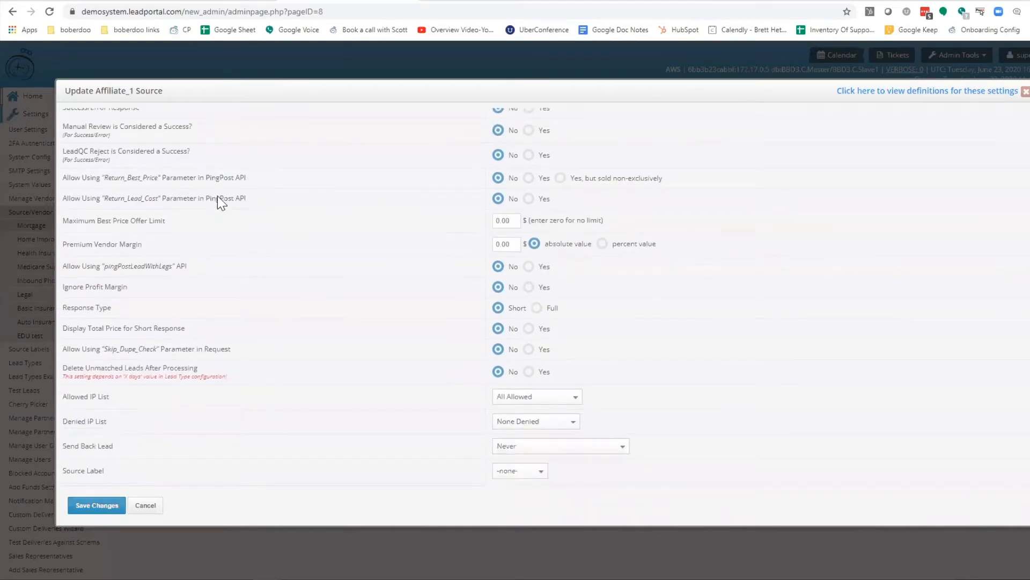
scroll(219, 190, "up", 4)
scroll(215, 171, "up", 2)
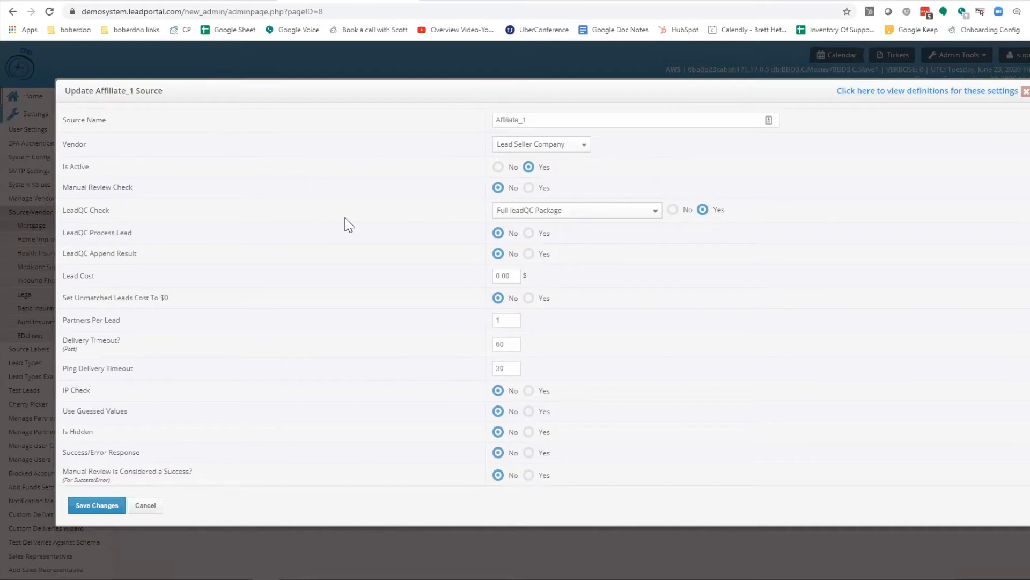
triple_click(201, 290)
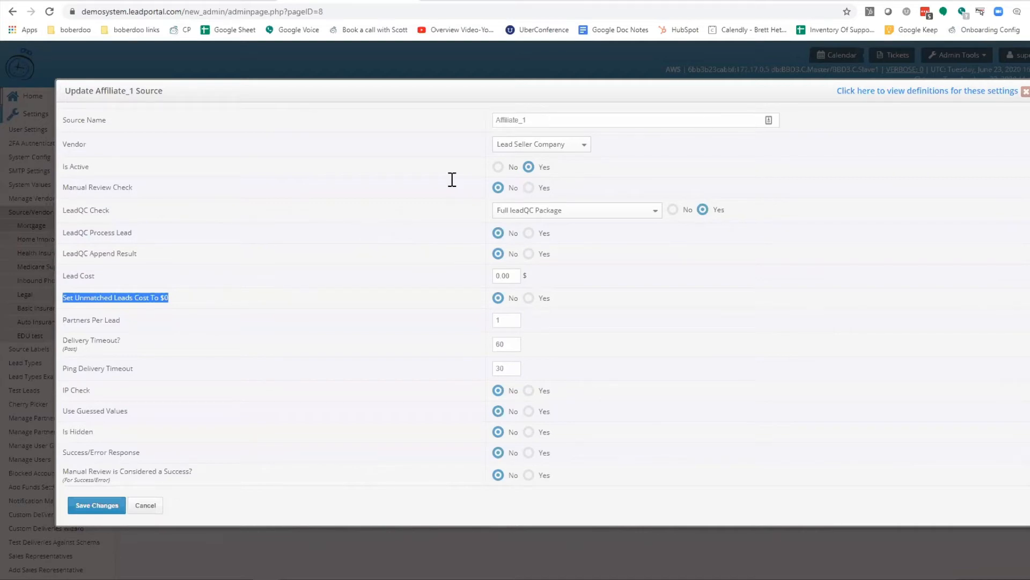
left_click(908, 129)
key("Escape")
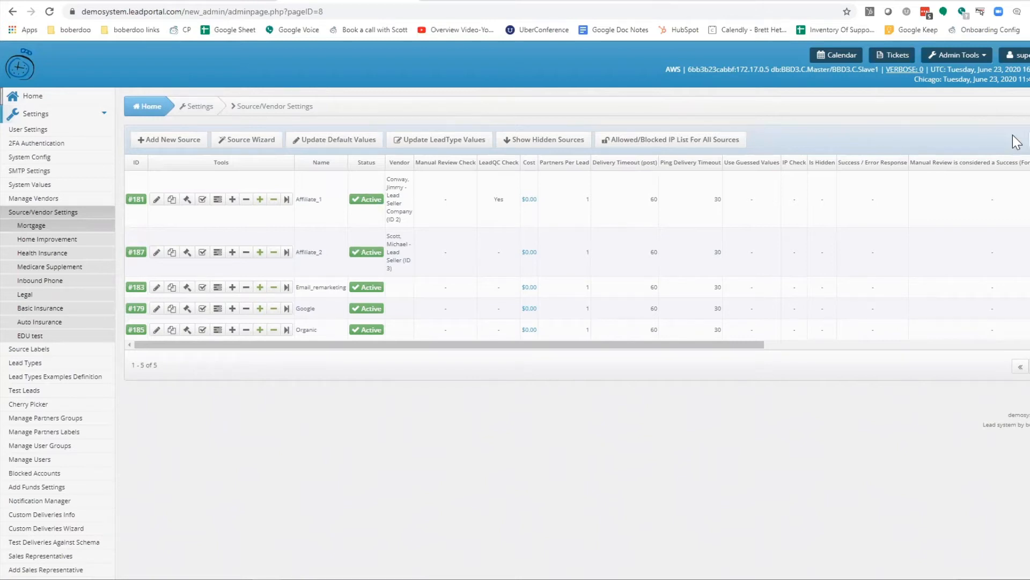
Review the source table's column headings and its Column Priority Configuration, and close it without changes
left_click_drag(432, 162, 982, 165)
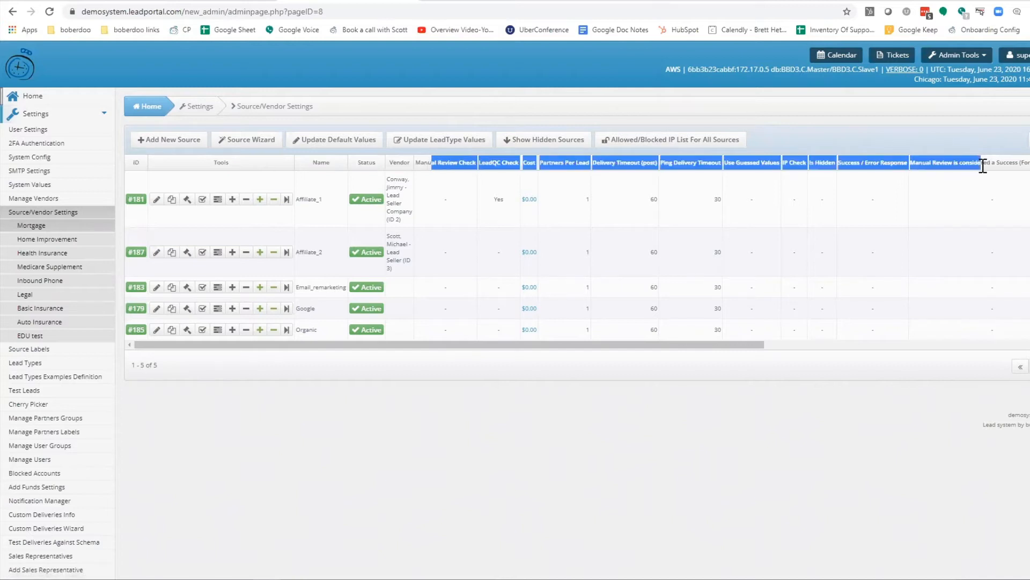
left_click(994, 130)
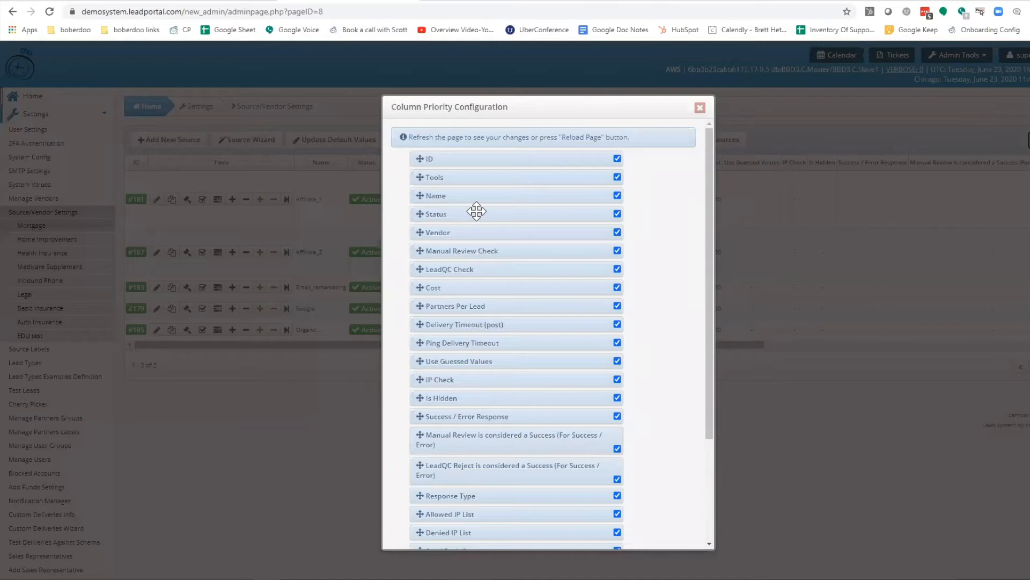
scroll(476, 210, "down", 2)
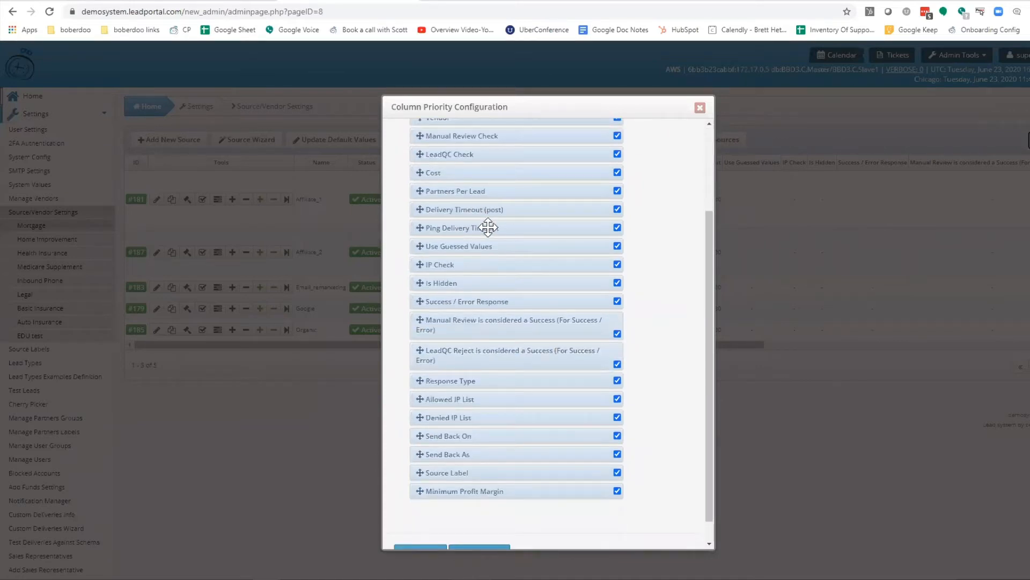
scroll(488, 227, "up", 3)
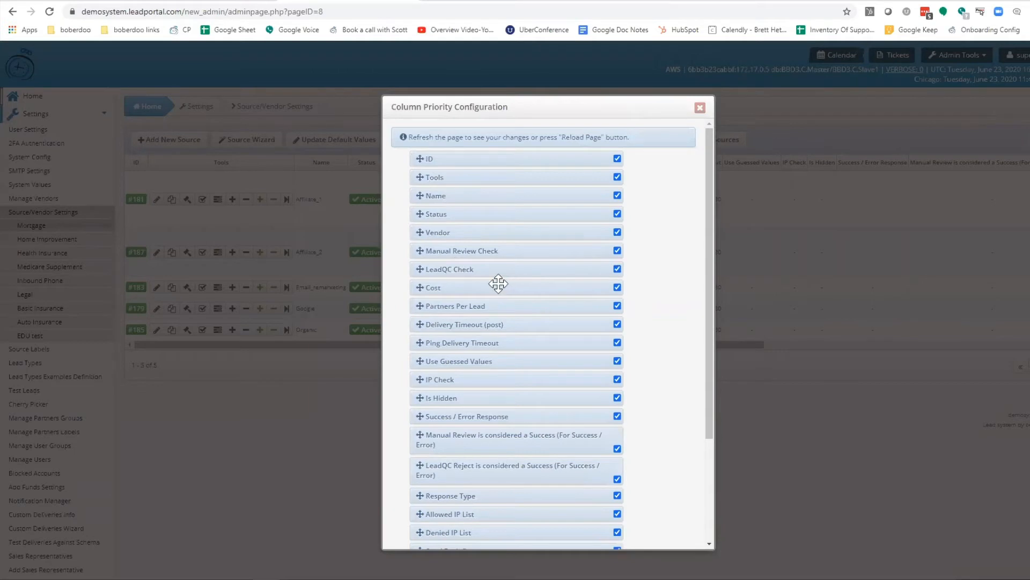
mouse_move(494, 272)
left_mouse_down()
mouse_move(485, 361)
mouse_move(497, 306)
mouse_move(490, 267)
left_mouse_up()
left_click(699, 108)
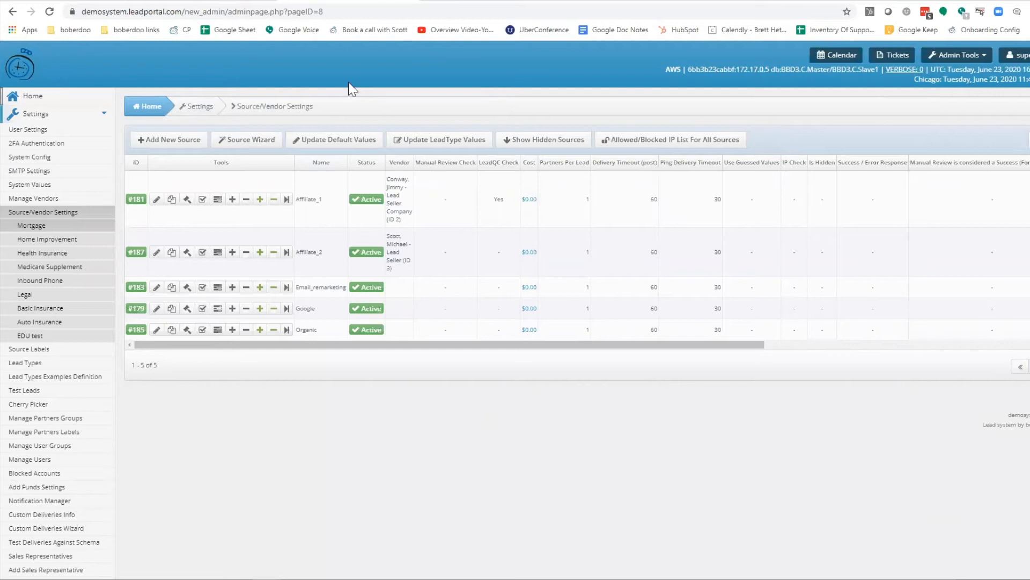
Look through the form for adding a new mortgage source and close it without adding one
left_click(160, 144)
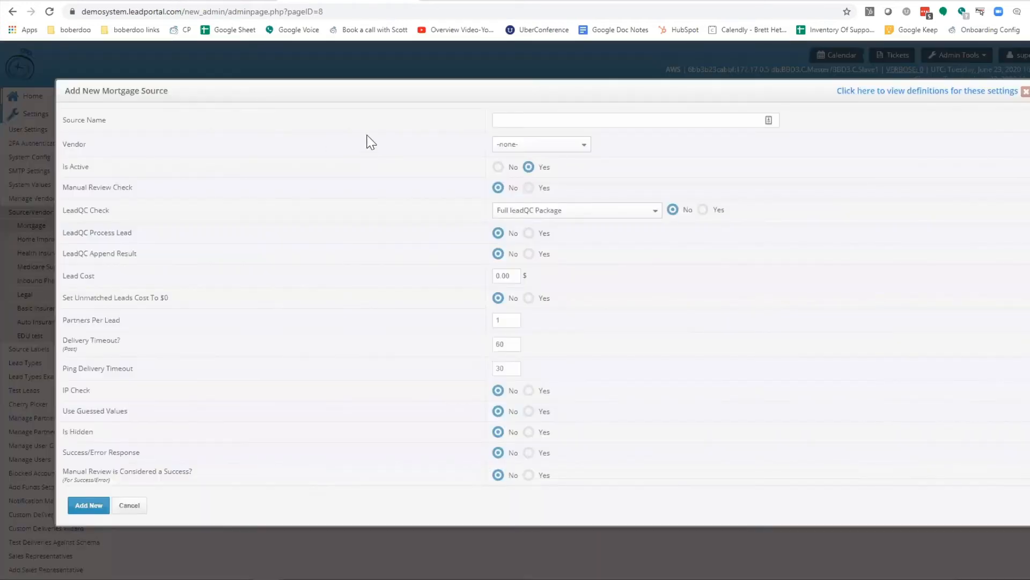
scroll(303, 166, "down", 4)
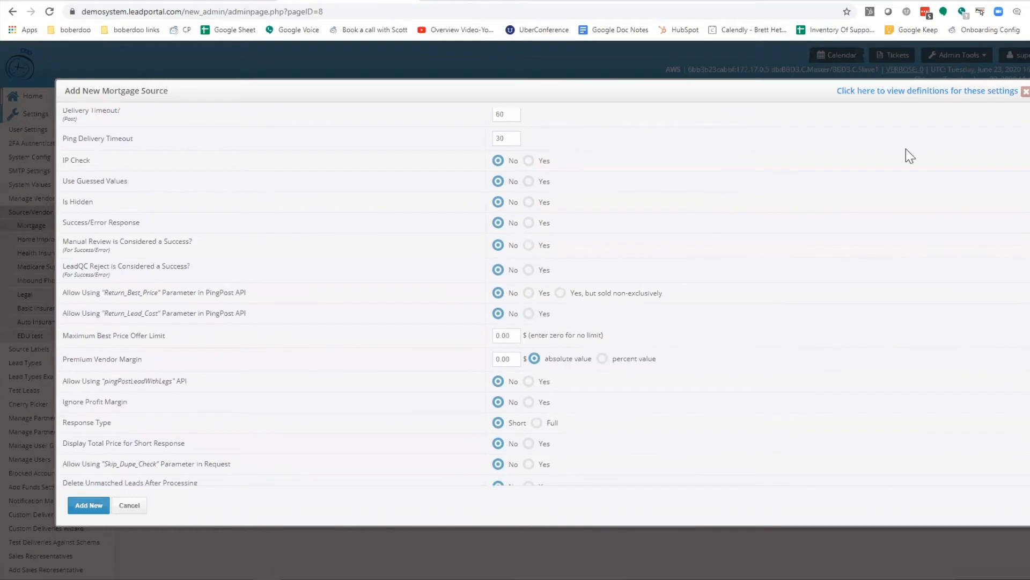
left_click(1025, 94)
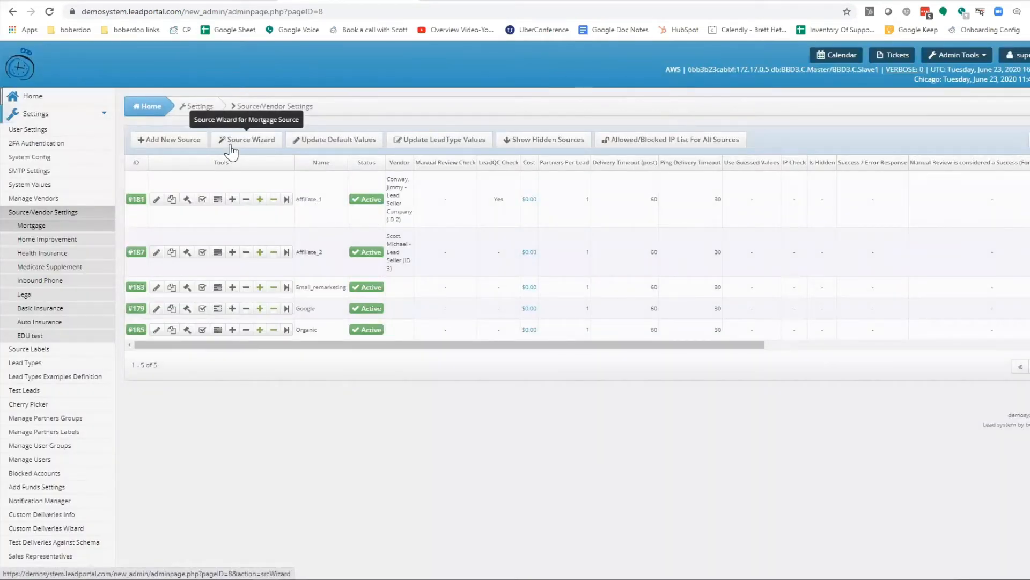
View the source types offered by the mortgage Source Wizard and cancel back to the source list
left_click(232, 145)
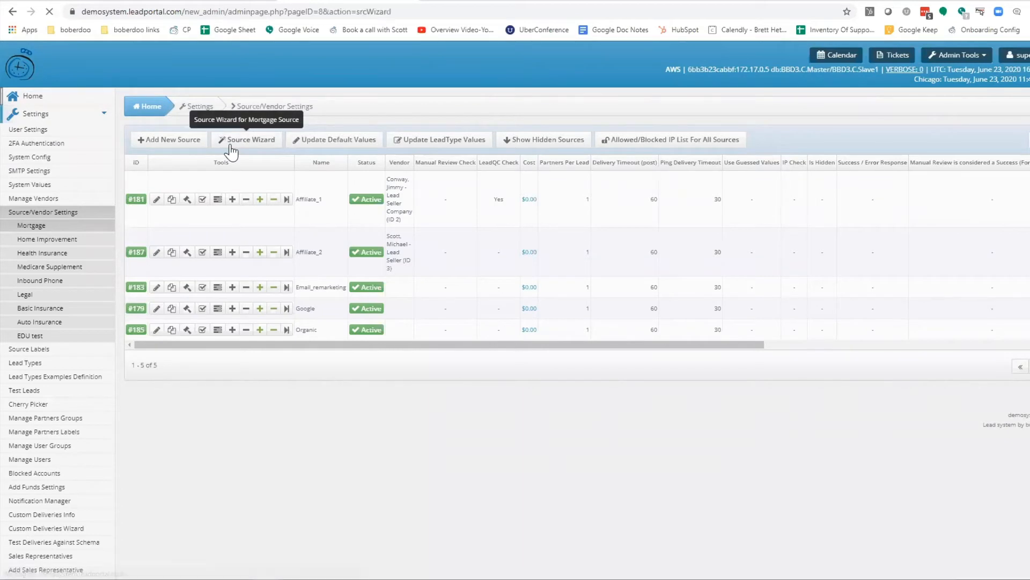
left_click_drag(262, 213, 150, 243)
left_click_drag(235, 248, 151, 258)
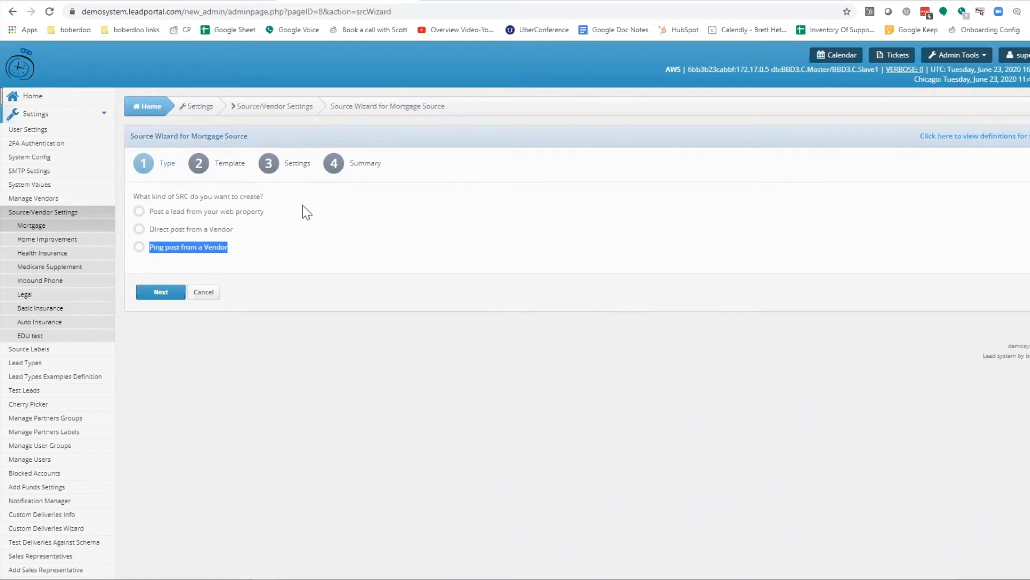
left_click(208, 291)
left_click(611, 75)
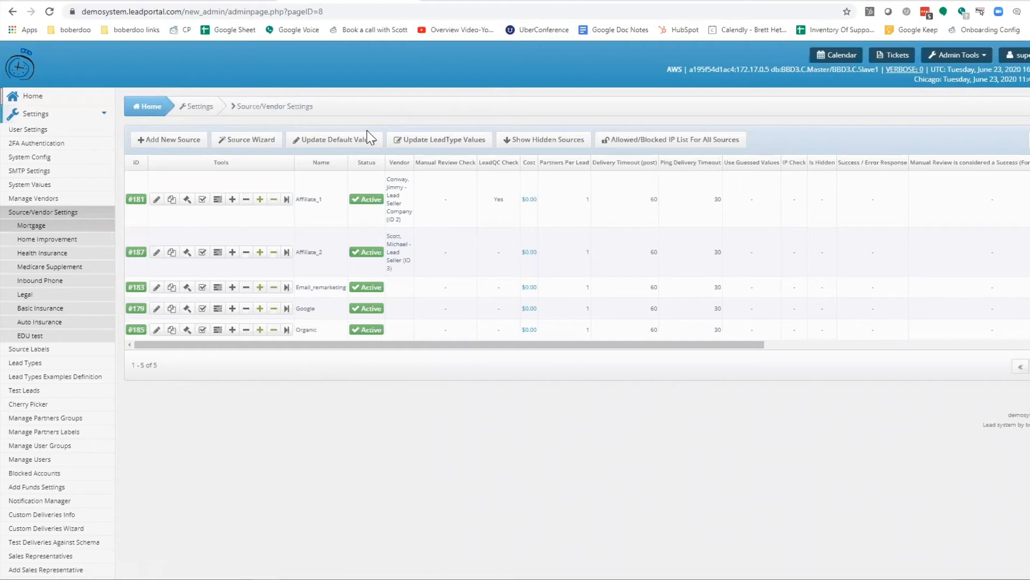
In the default source values, try marking LeadQC Check and Allowed IP List for updating all sources, and close without saving
left_click(355, 143)
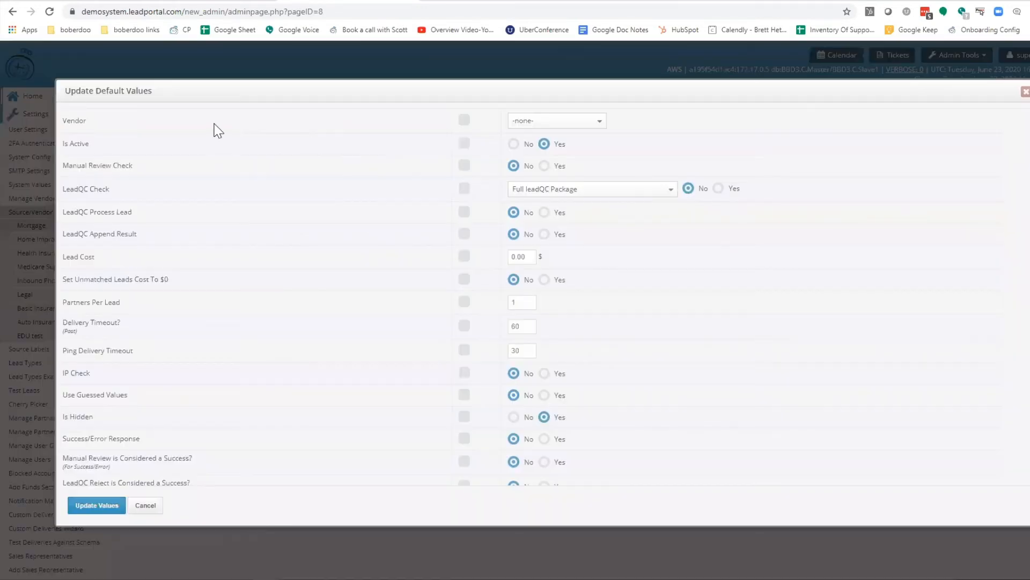
double_click(86, 189)
triple_click(87, 189)
left_click(465, 189)
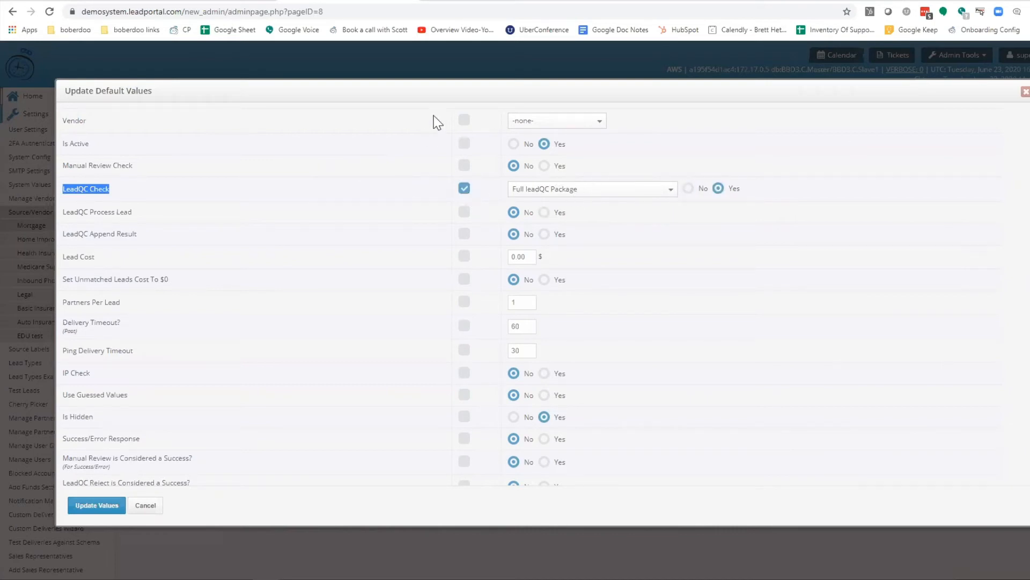
left_click(464, 191)
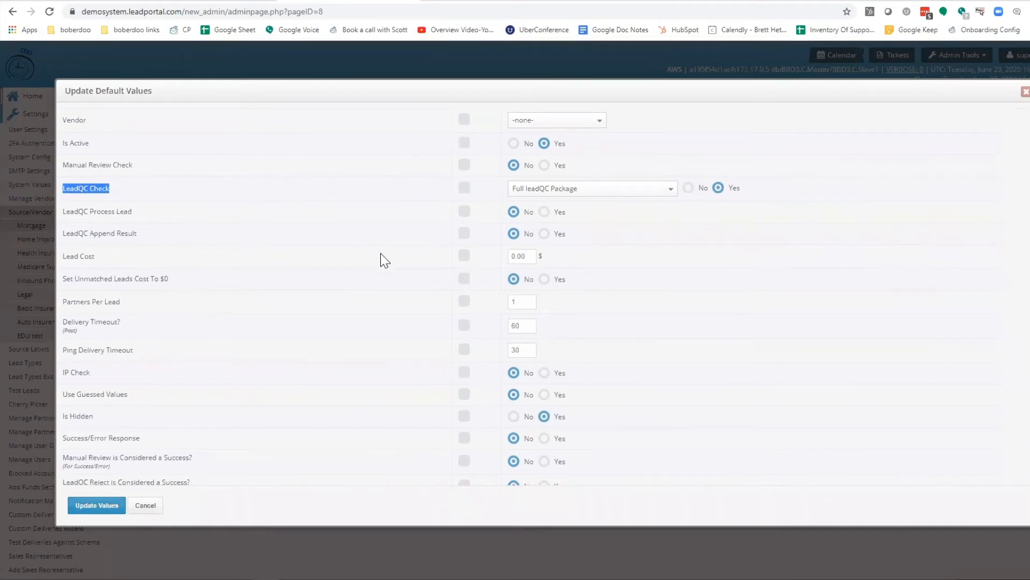
scroll(381, 257, "down", 10)
left_click(462, 325)
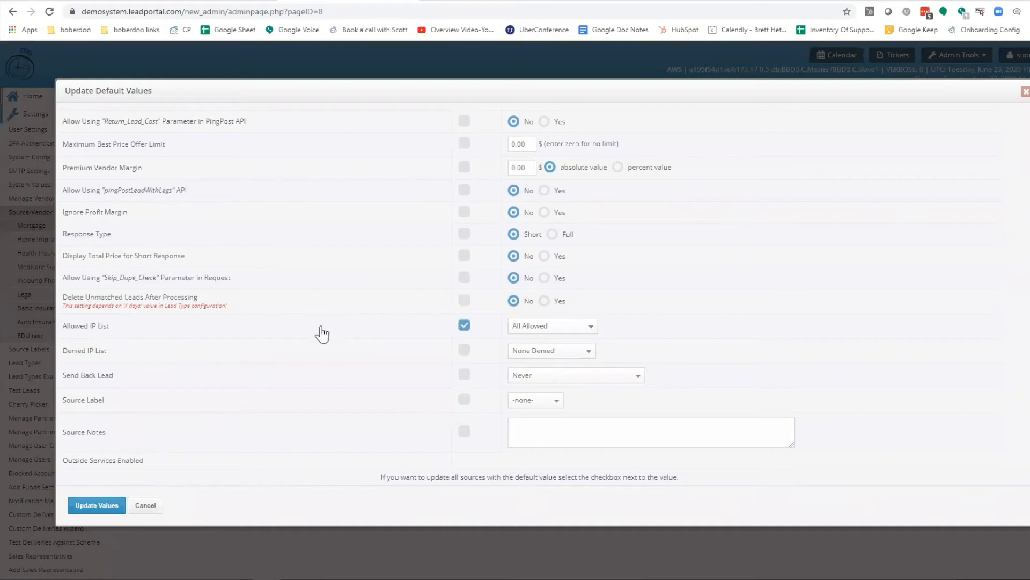
triple_click(488, 475)
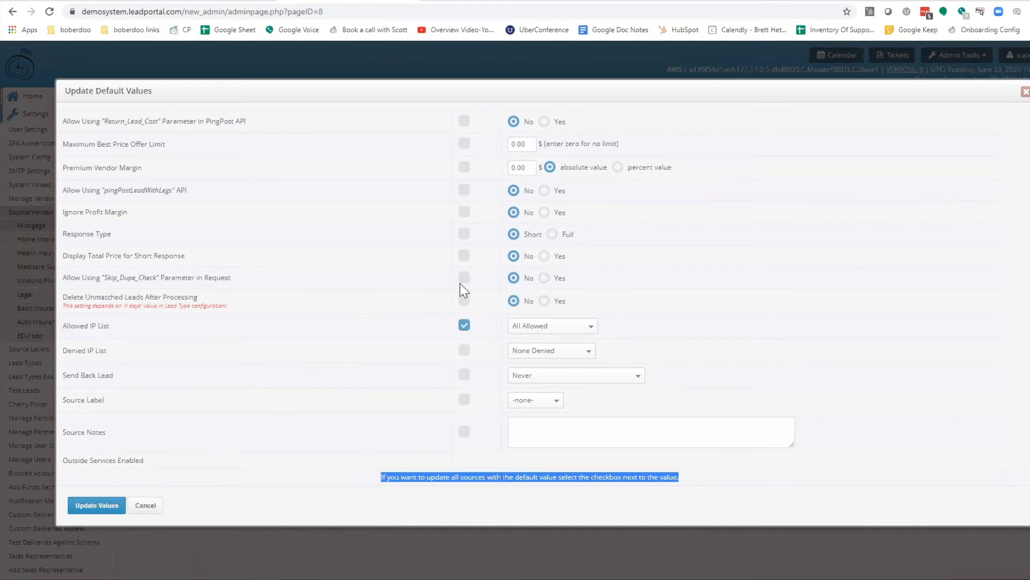
left_click(1025, 91)
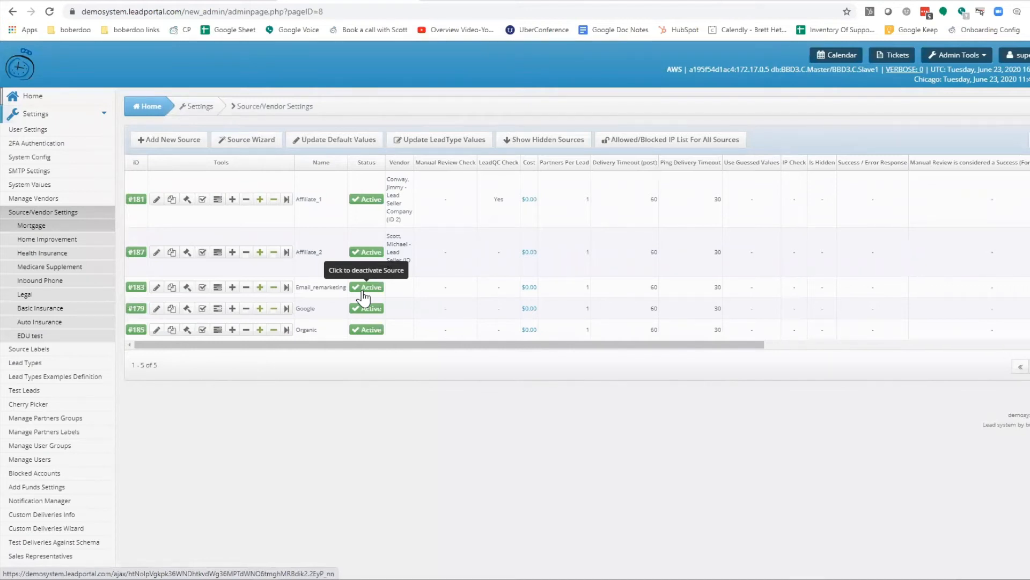
Check the Is Hidden option in the Email_remarketing source's settings and close them unchanged
left_click(157, 288)
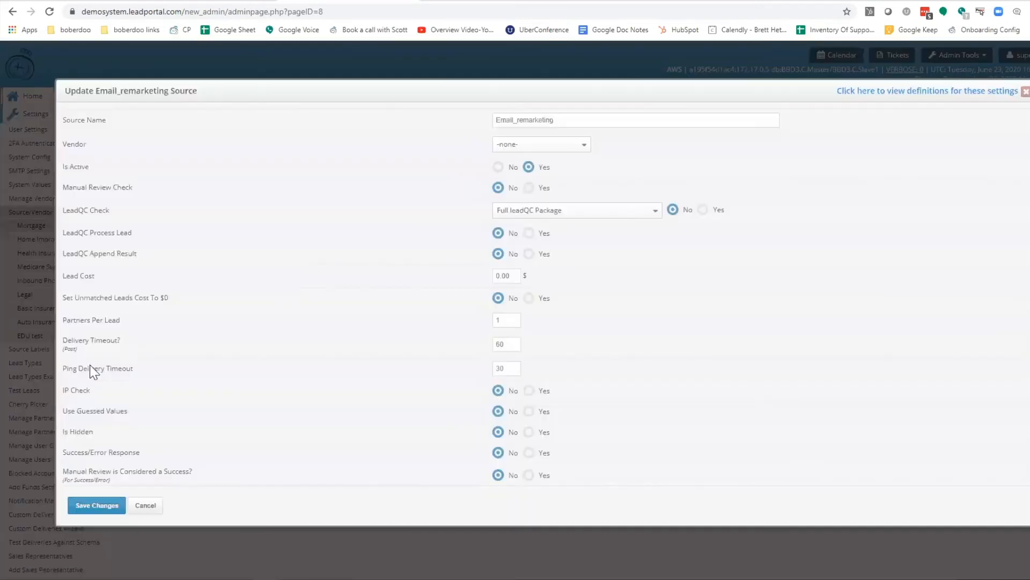
triple_click(77, 431)
left_click(1025, 92)
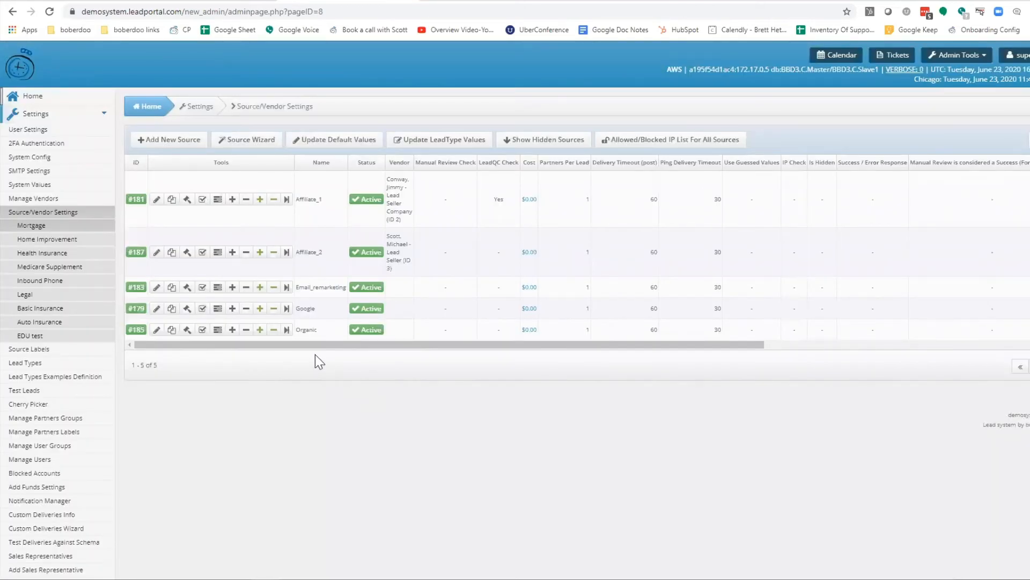
Examine which partner filter sets are allowed for the Organic mortgage source and close the configuration
double_click(221, 162)
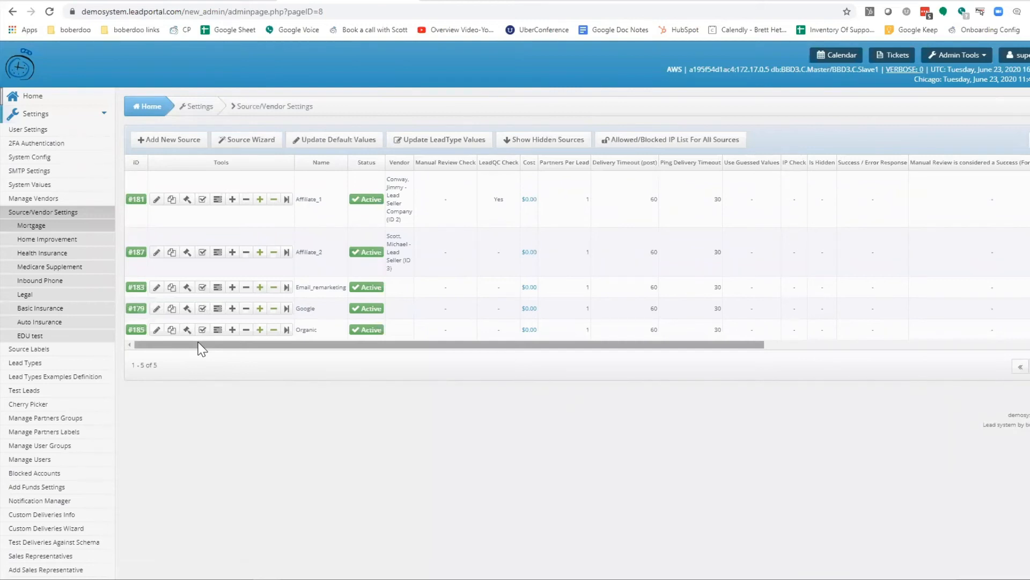
left_click(187, 329)
double_click(351, 264)
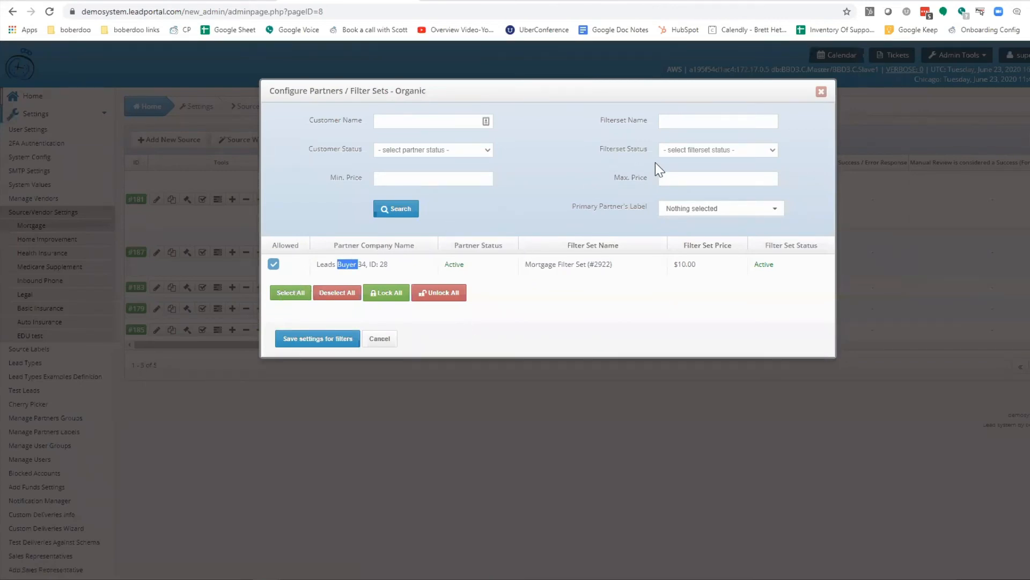
left_click(820, 93)
Open the Home Improvement sources and examine Affiliate_2's partner filter sets, toggling the allowance for Agent 007 without saving
left_click(48, 240)
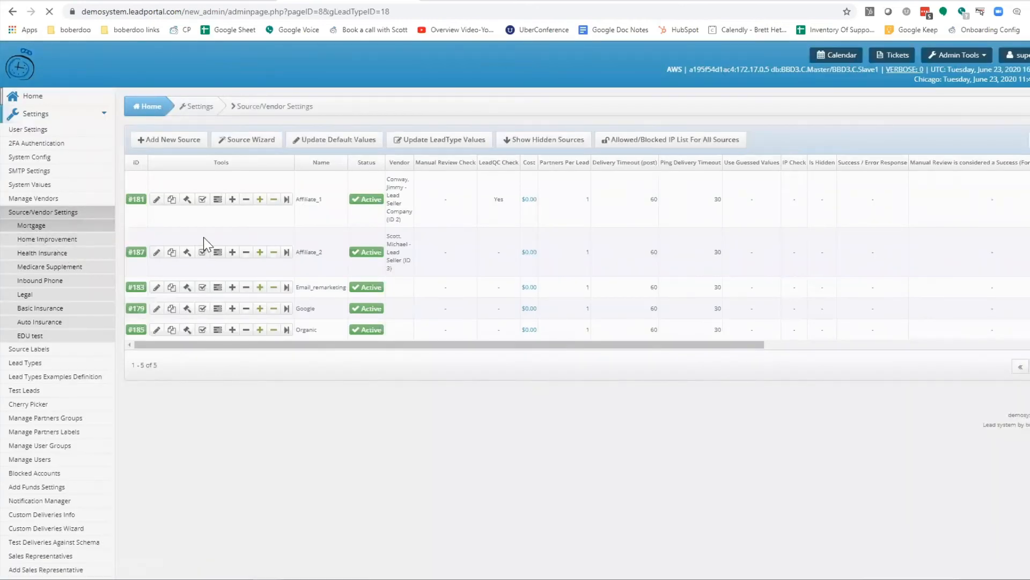
left_click(189, 224)
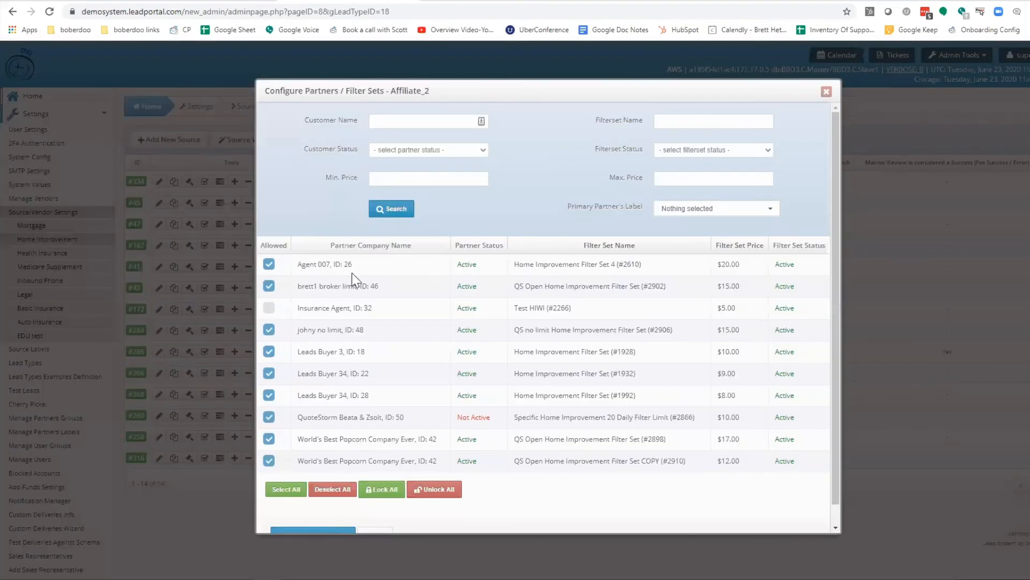
left_click(269, 264)
left_click(826, 93)
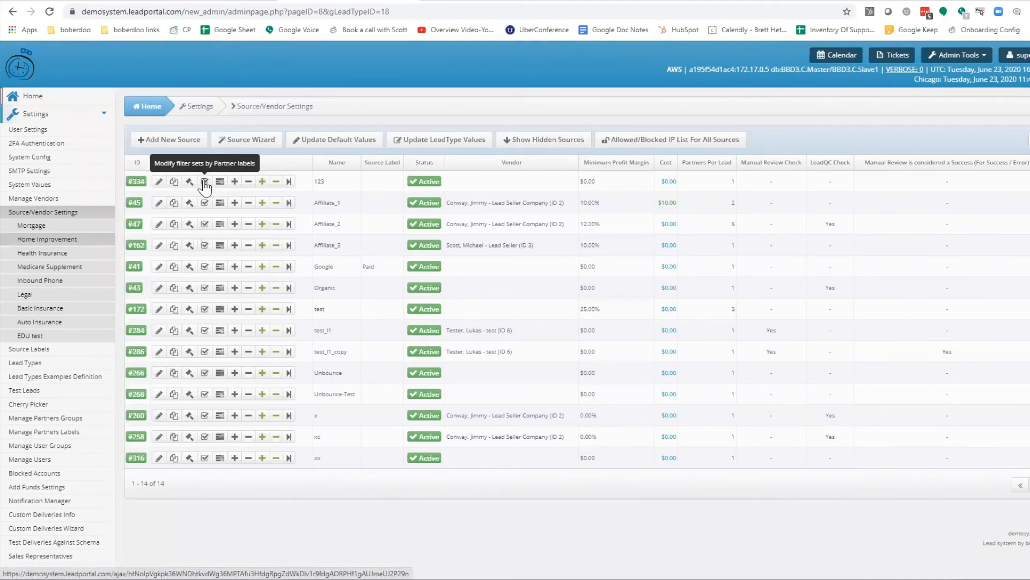
View the label names available for modifying Affiliate_1's filter sets by partner labels, and close without updating
left_click(206, 202)
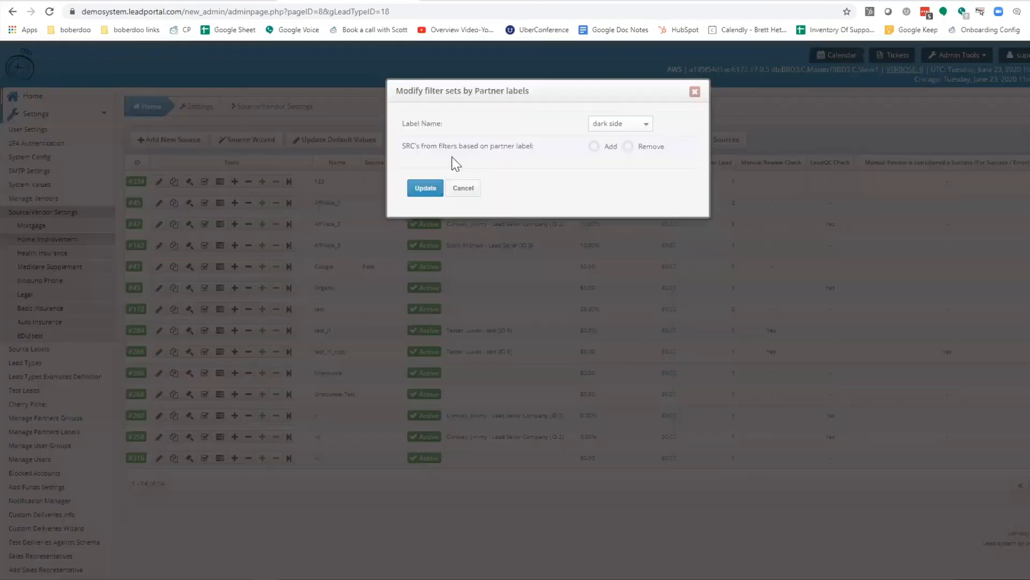
triple_click(429, 124)
left_click(639, 124)
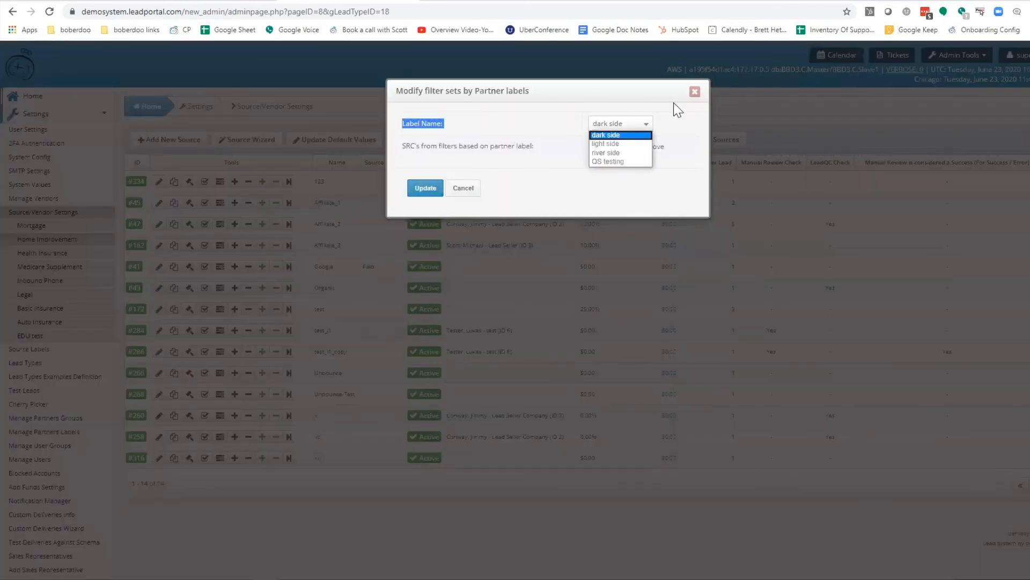
left_click(695, 92)
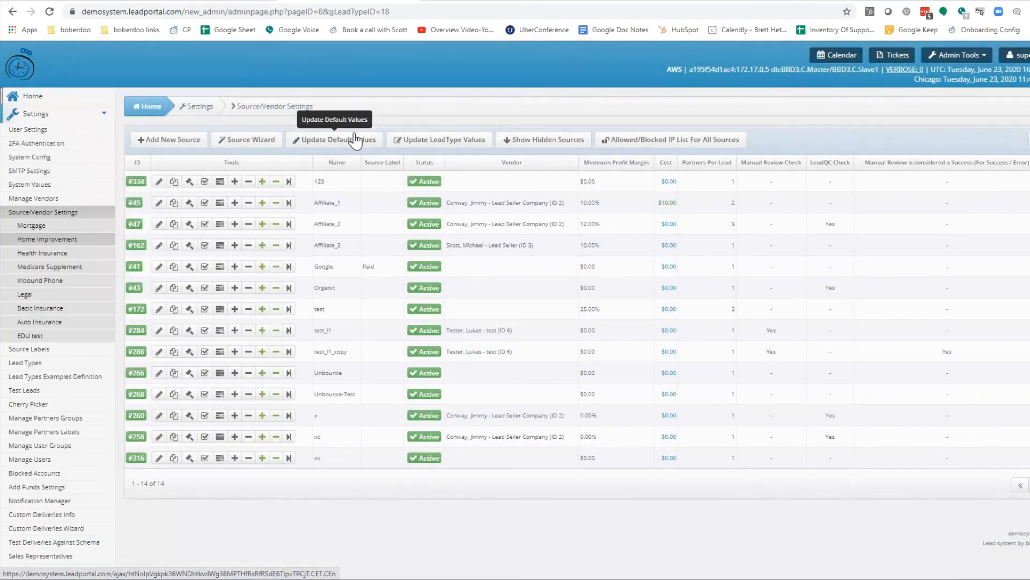
Examine the change history of the Home Improvement Affiliate_1 source, including user IDs and old values, and close it
left_click(220, 204)
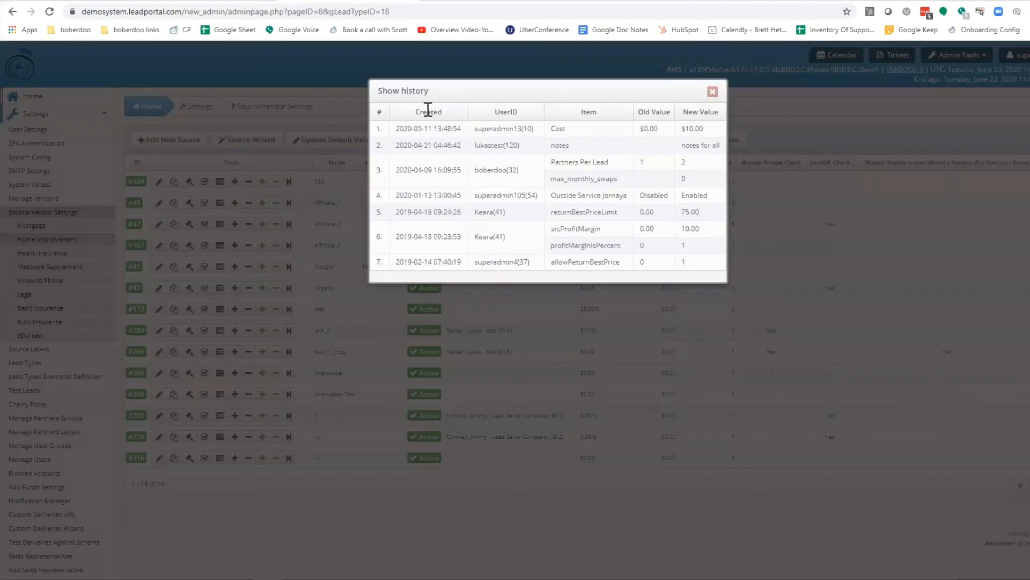
triple_click(404, 94)
double_click(505, 111)
triple_click(406, 91)
double_click(665, 195)
left_click(711, 92)
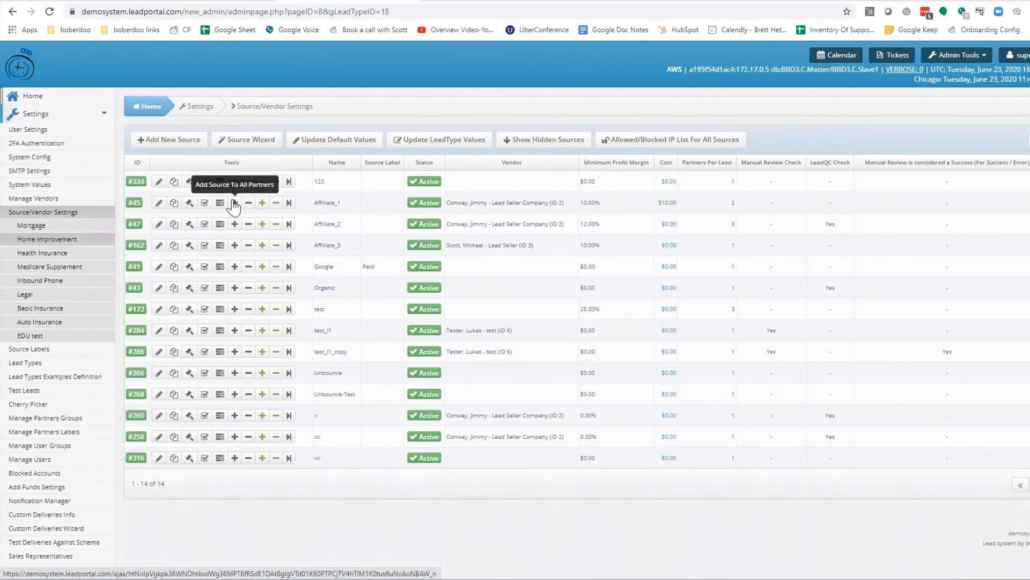
Open the filter limits for the Affiliate_1 source and view the daily matched leads limit options
left_click(290, 203)
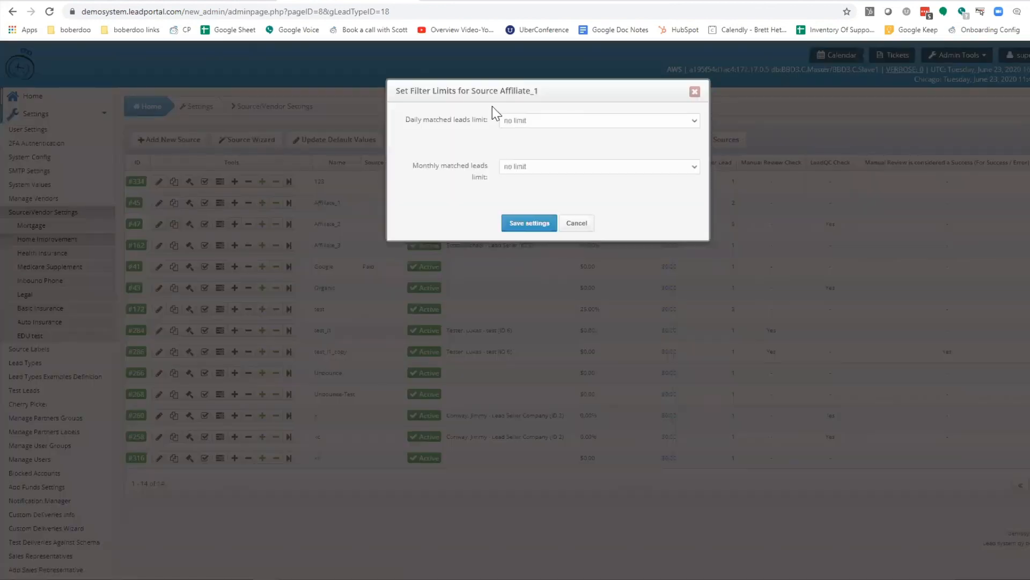
left_click(525, 121)
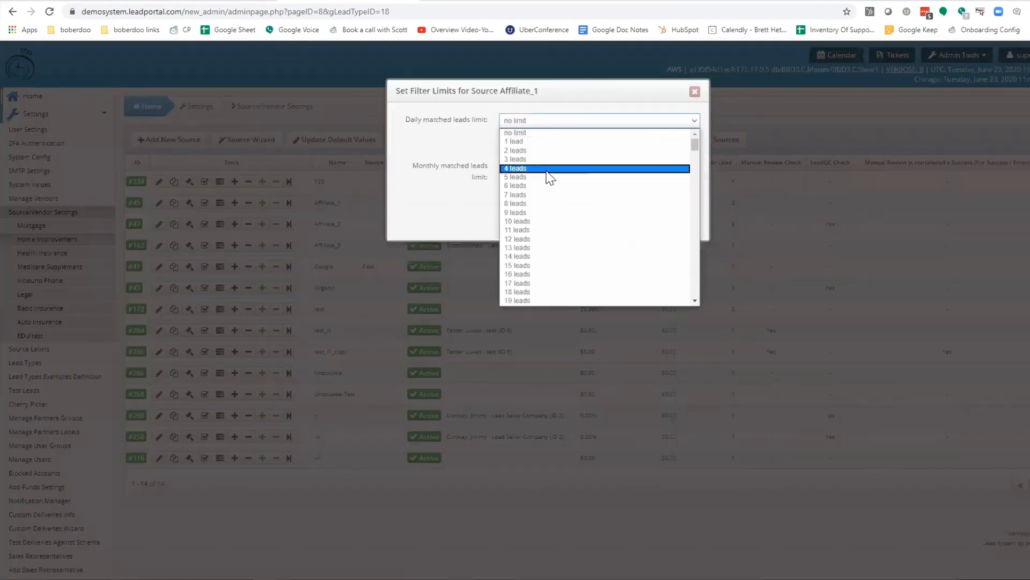
left_click(474, 140)
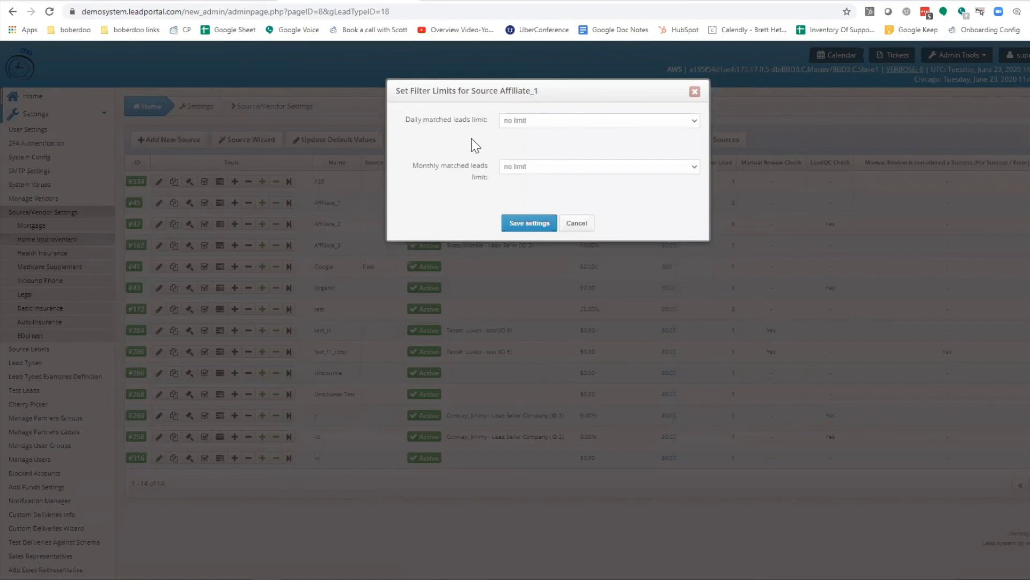